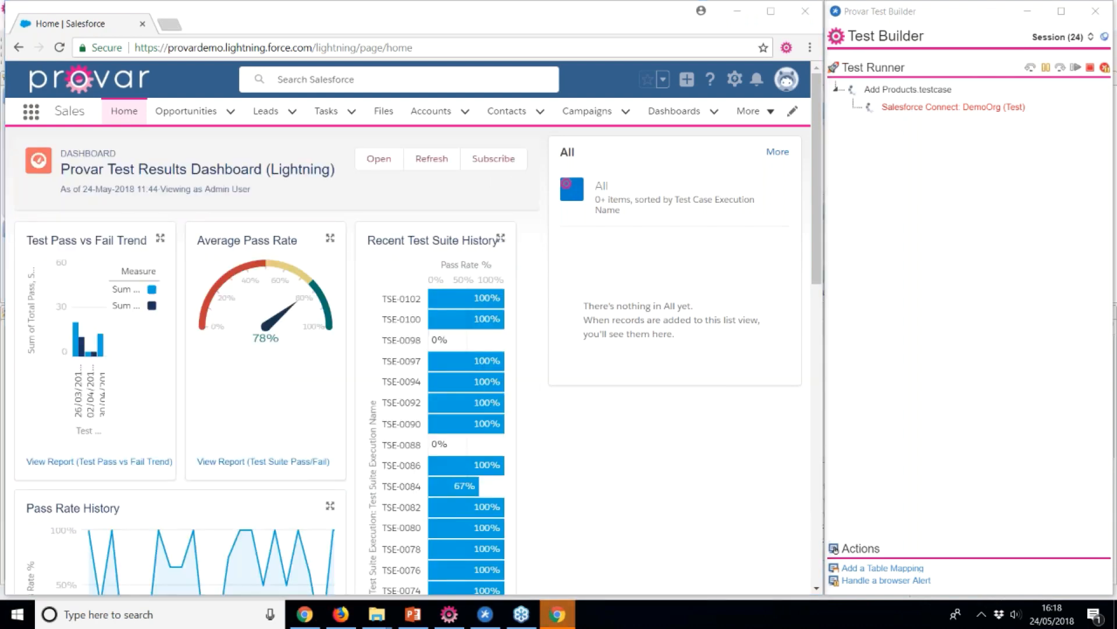
Switch the Opportunities list to My Opportunities and add the Webinar Opp 5 link to the test case
{"action": "left_click", "coordinate": [195, 123]}
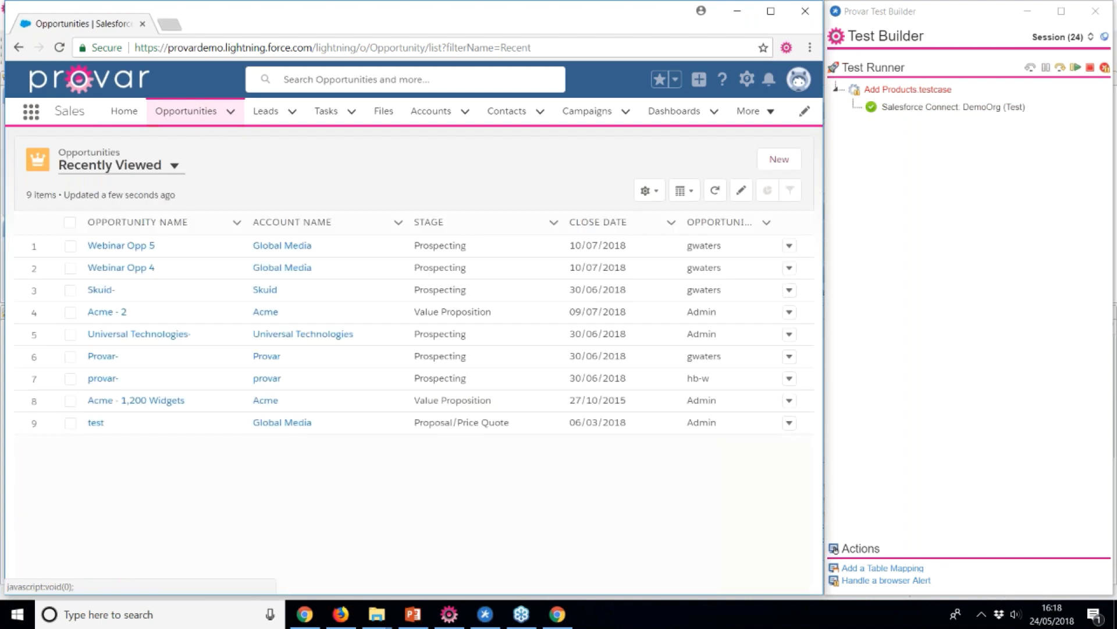
{"action": "left_click", "coordinate": [173, 164]}
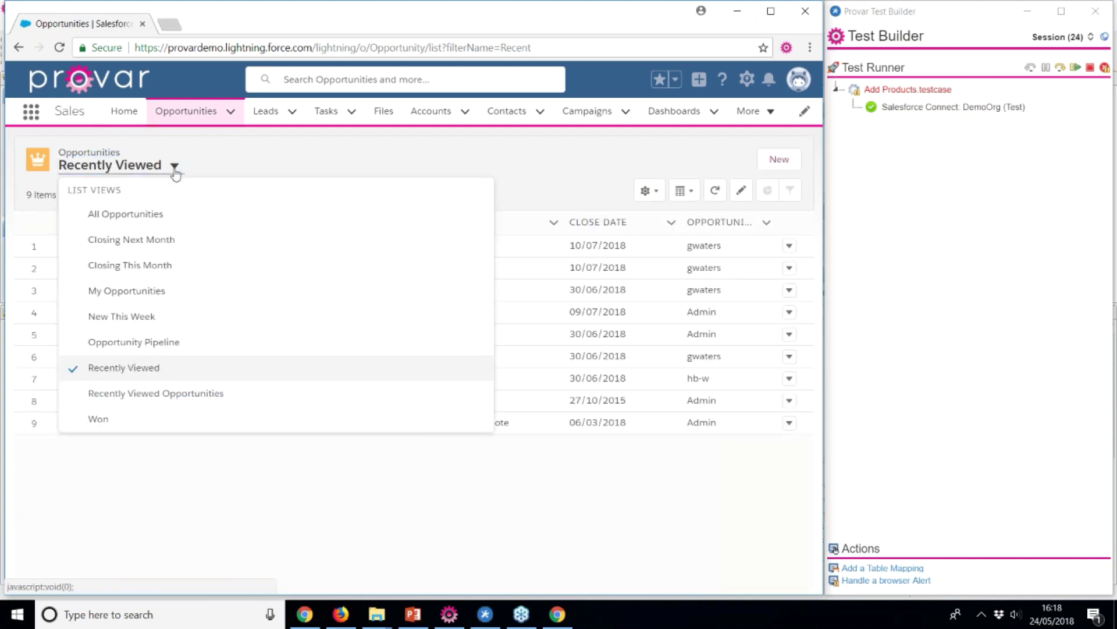
{"action": "left_click", "coordinate": [126, 290]}
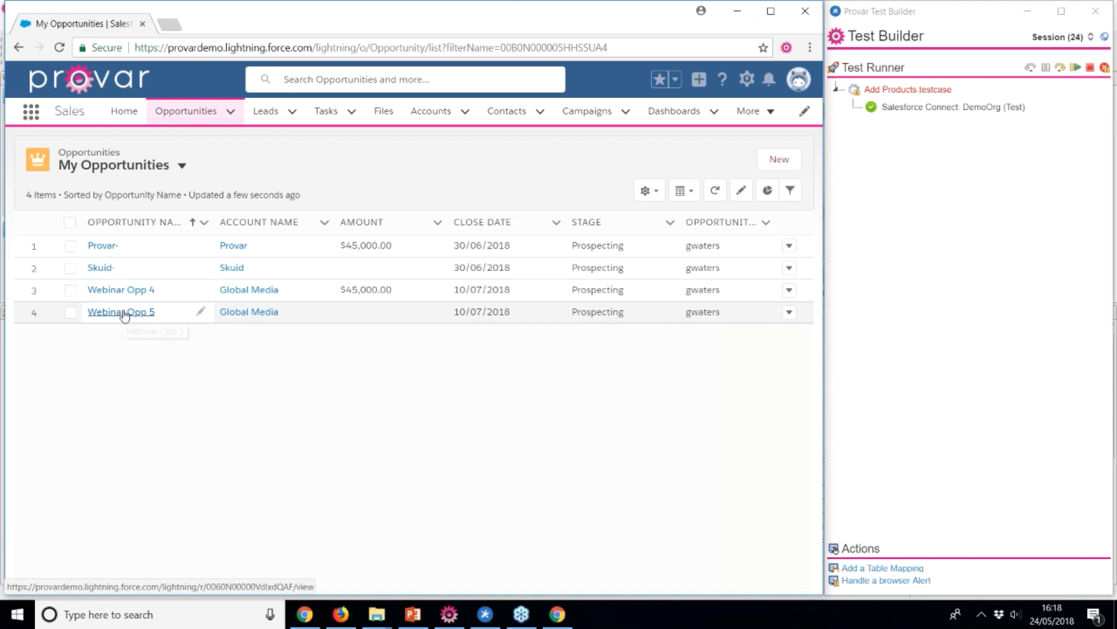
{"action": "right_click", "coordinate": [124, 315]}
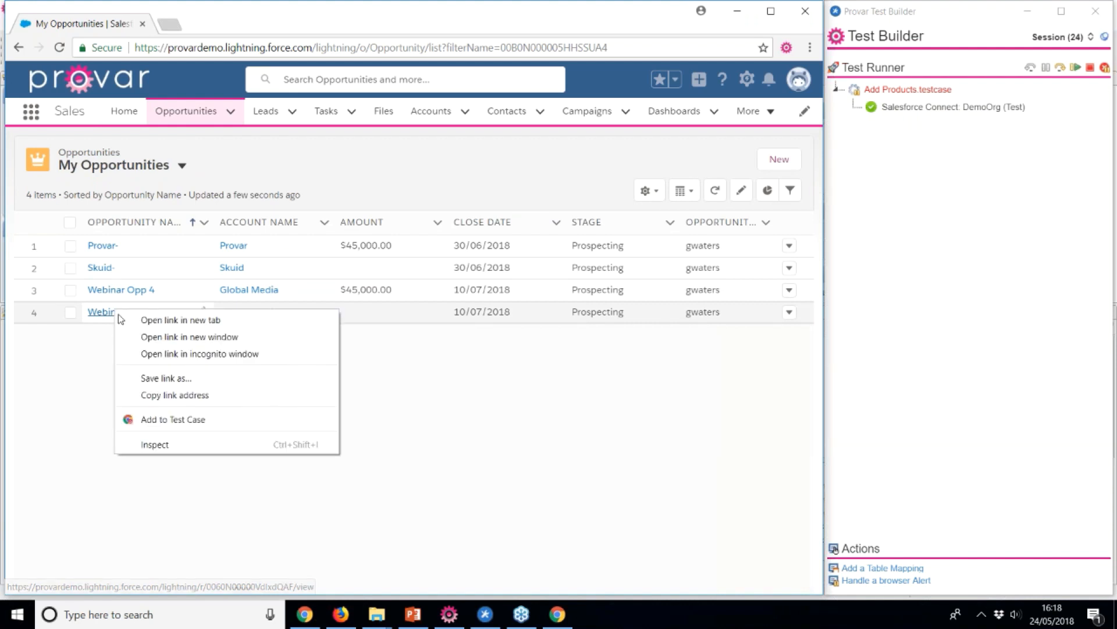
{"action": "left_click", "coordinate": [150, 419]}
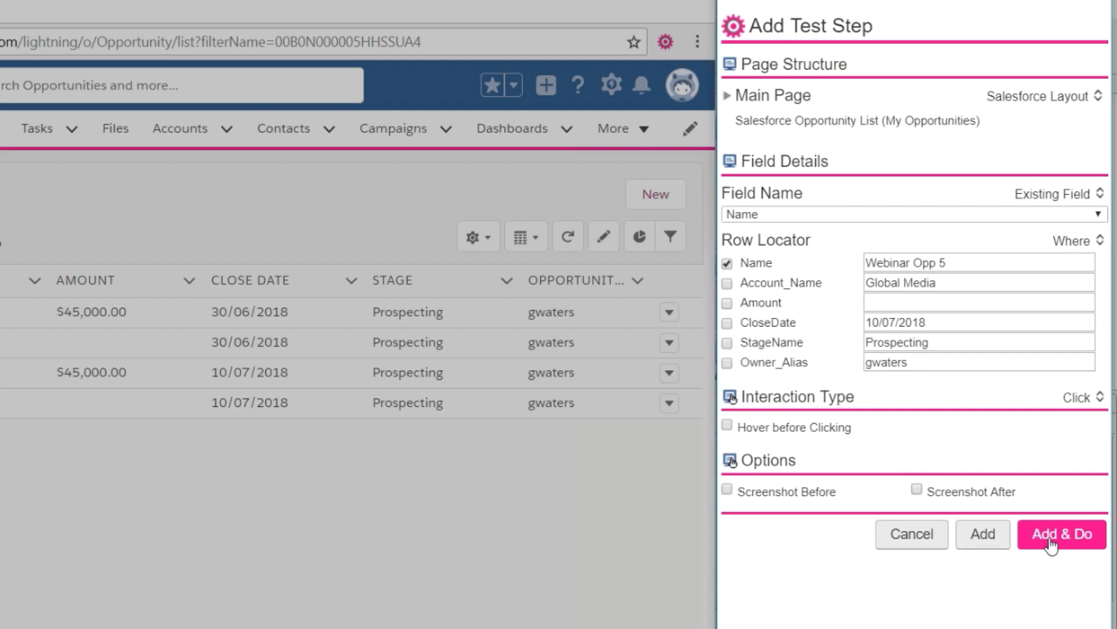
Add & Do the Click step locating the row where Name = Webinar Opp 5, opening the record
{"action": "left_click", "coordinate": [1045, 584]}
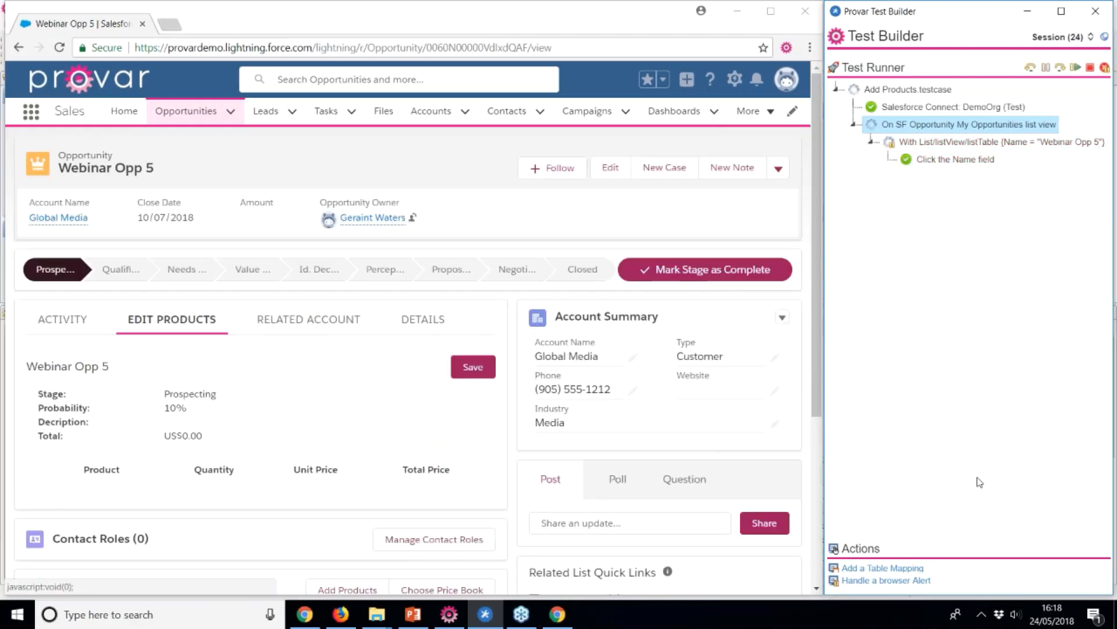
{"action": "scroll", "coordinate": [349, 371], "scroll_direction": "down", "scroll_amount": 3}
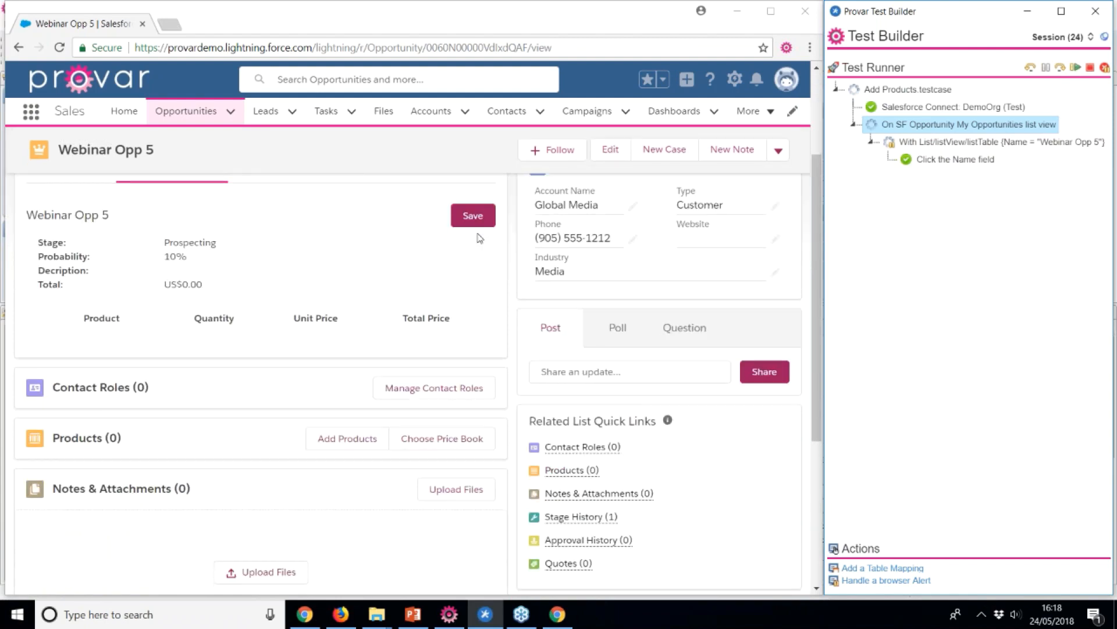
Record and run a step clicking Add Products on Webinar Opp 5, opening the product list
{"action": "right_click", "coordinate": [341, 373]}
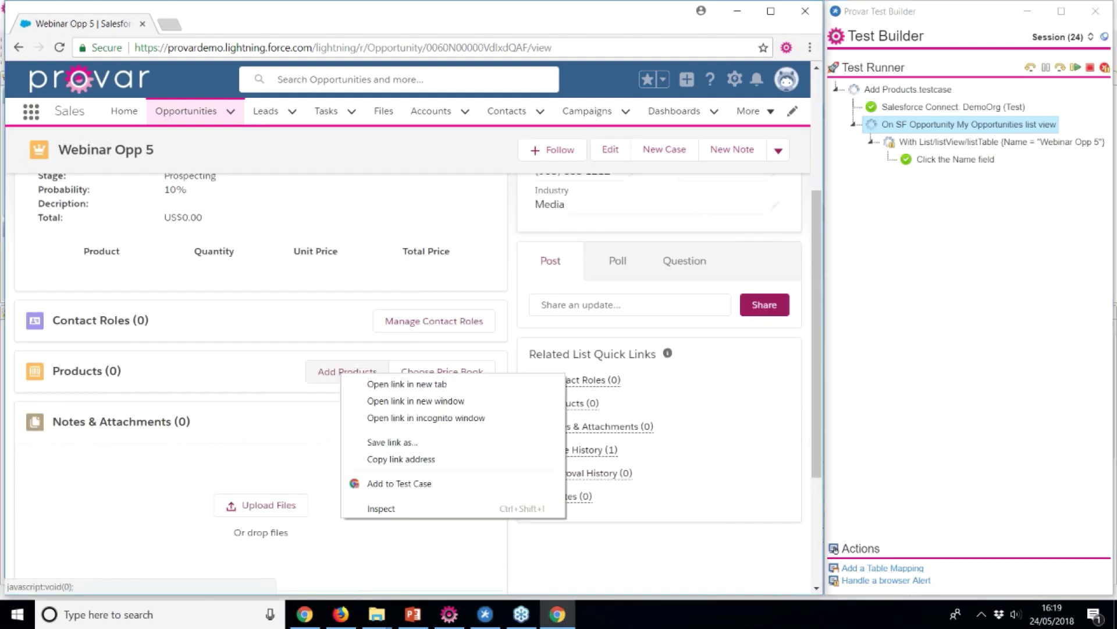
{"action": "left_click", "coordinate": [385, 482]}
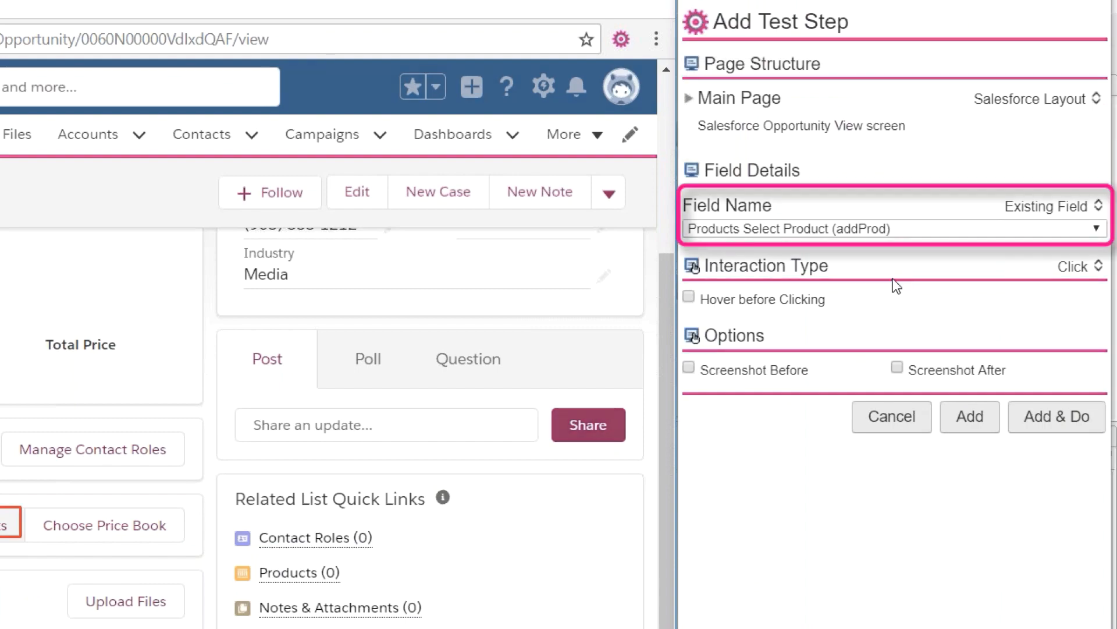
{"action": "left_click", "coordinate": [1042, 417]}
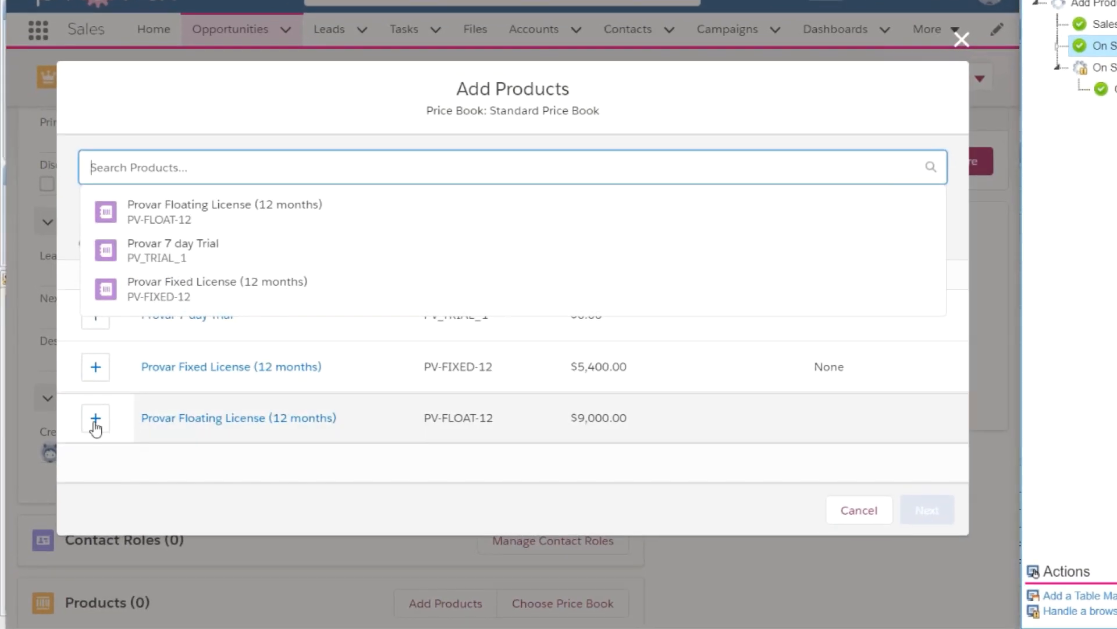
Record and run a Check step on the Provar Floating License (12 months) row to select it
{"action": "right_click", "coordinate": [95, 427]}
{"action": "left_click", "coordinate": [131, 290]}
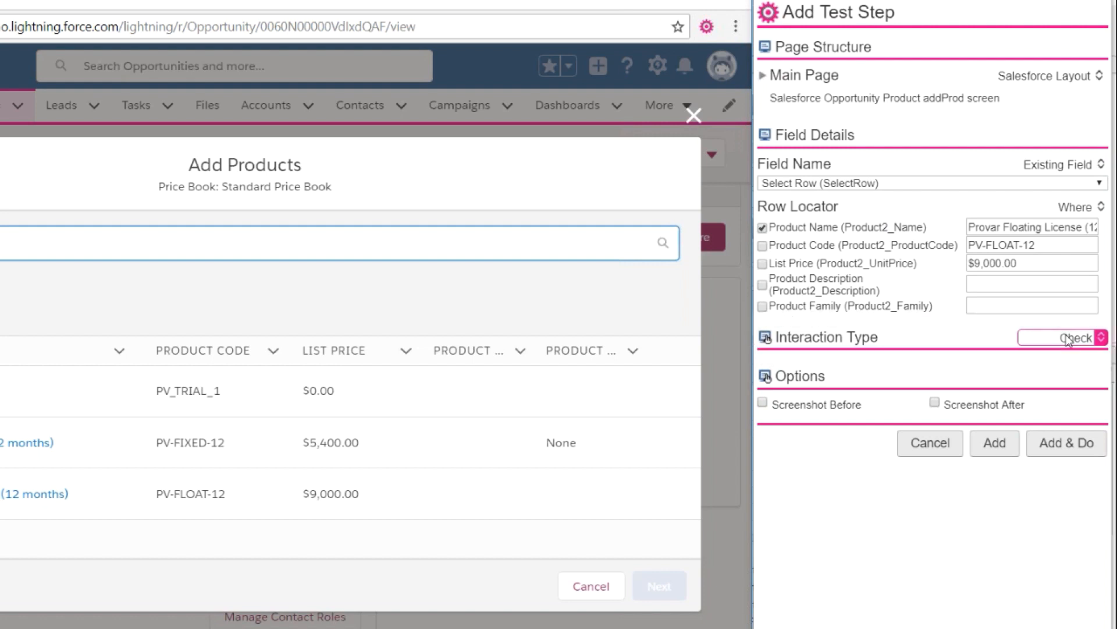
{"action": "left_click", "coordinate": [1068, 338]}
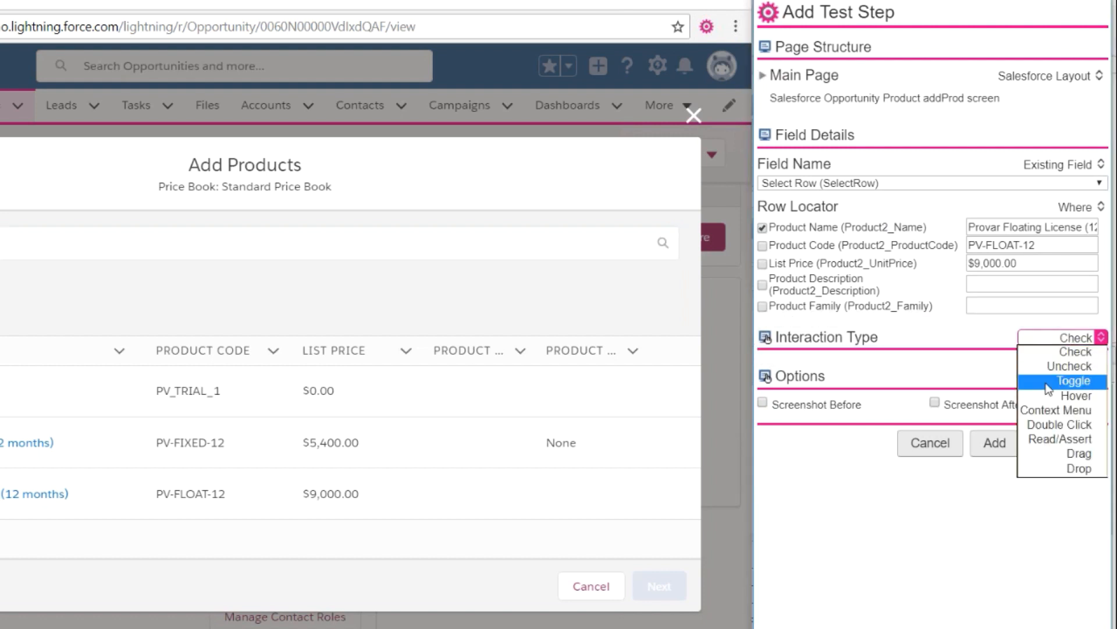
{"action": "left_click", "coordinate": [921, 341]}
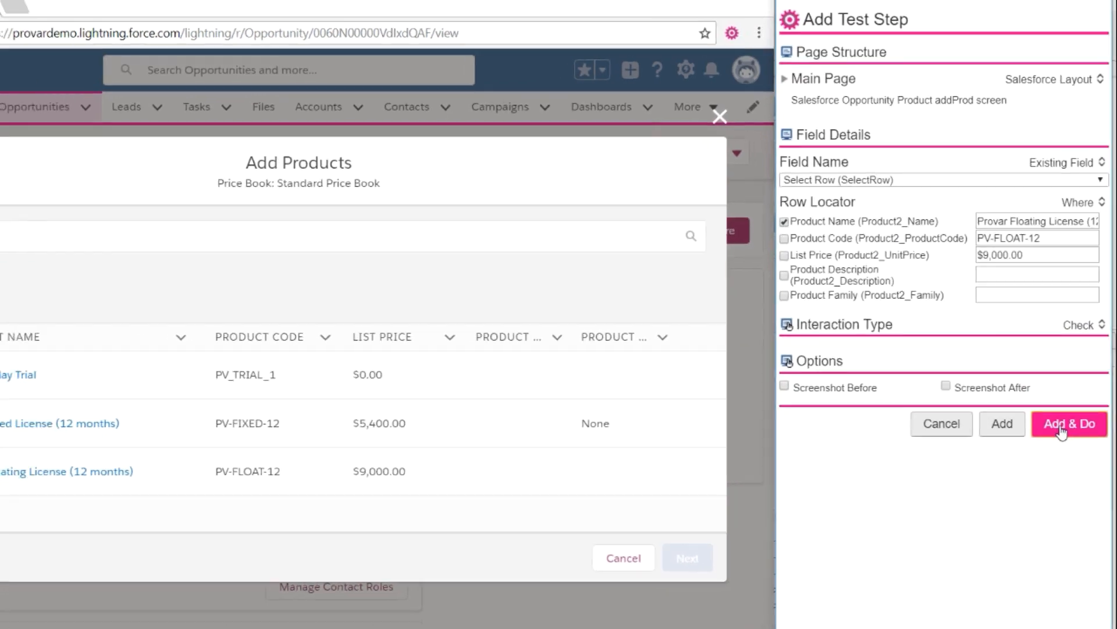
{"action": "left_click", "coordinate": [1066, 443]}
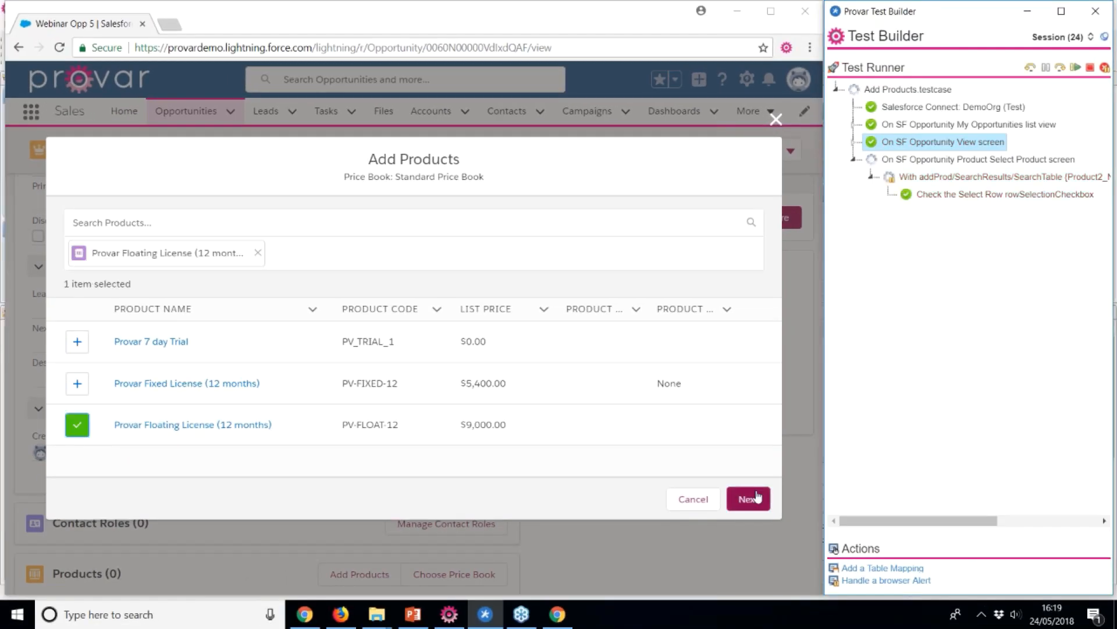
Record and run a step clicking Next to reach Edit Selected Products
{"action": "right_click", "coordinate": [752, 496]}
{"action": "left_click", "coordinate": [809, 443]}
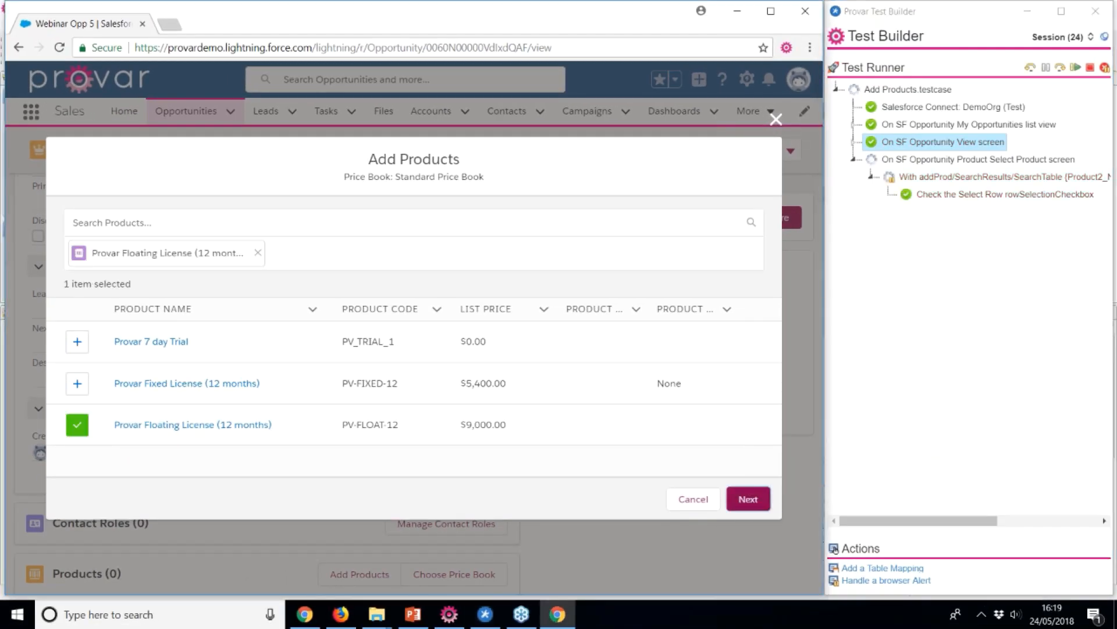
{"action": "left_click", "coordinate": [1078, 299]}
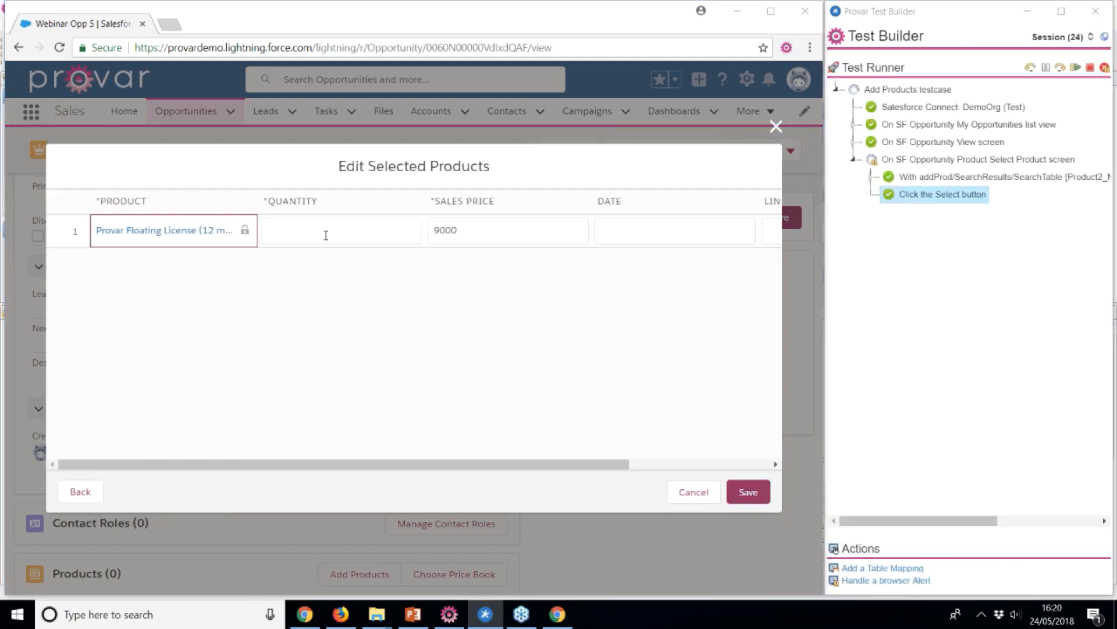
Record and run a step setting the Floating License Quantity field to 5
{"action": "right_click", "coordinate": [325, 235]}
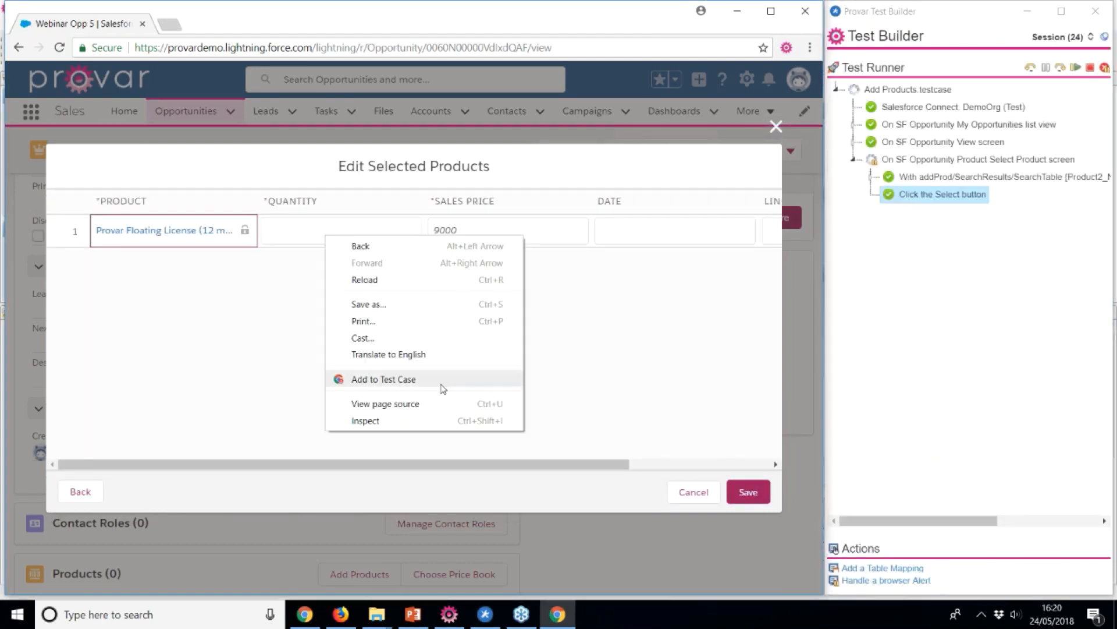
{"action": "left_click", "coordinate": [383, 380]}
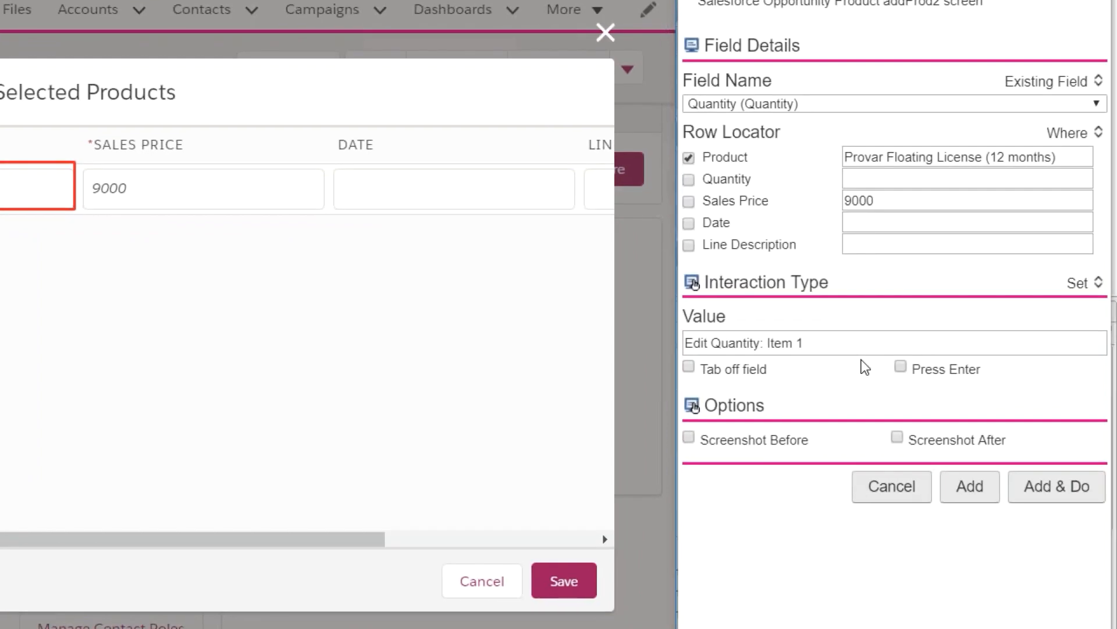
{"action": "left_click_drag", "start_coordinate": [851, 343], "coordinate": [589, 339]}
{"action": "type", "text": "5"}
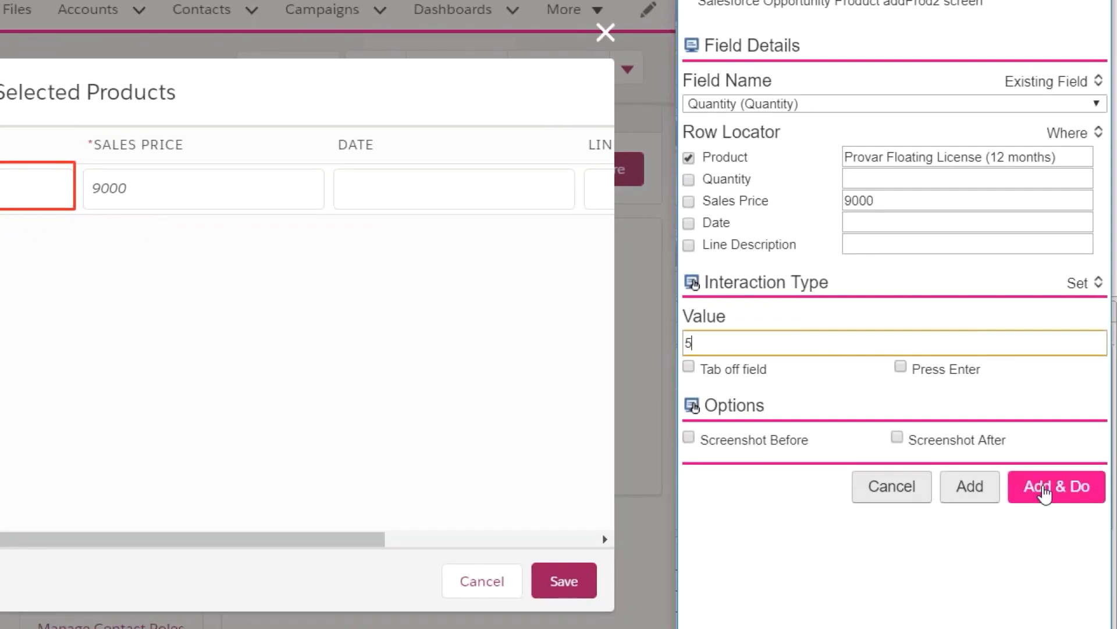
{"action": "left_click", "coordinate": [1043, 487]}
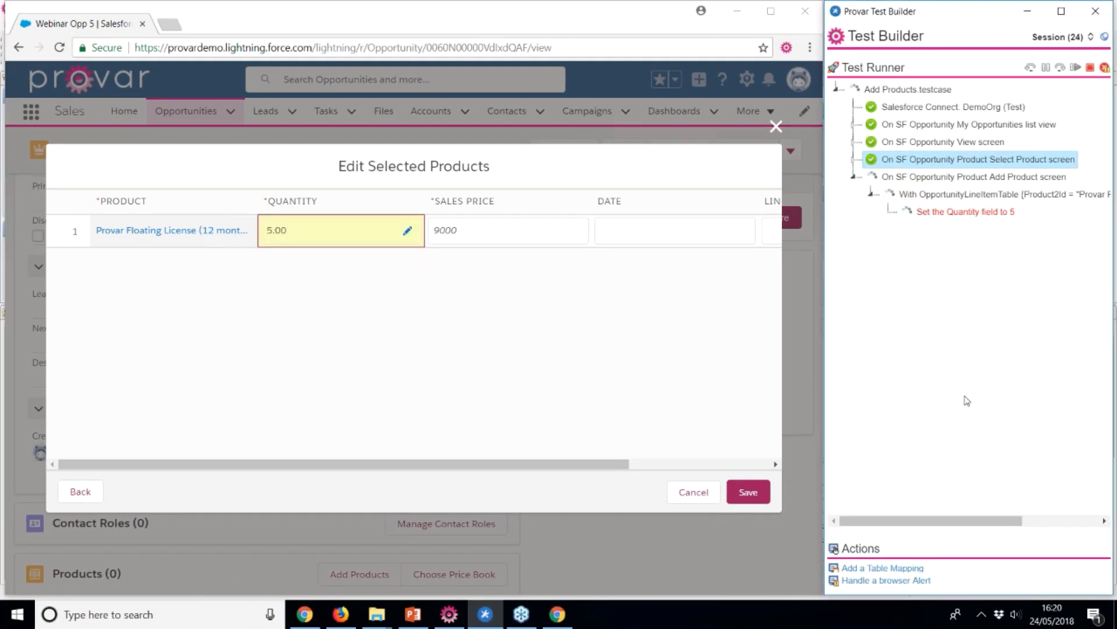
Record and run a step clicking Save in Edit Selected Products
{"action": "right_click", "coordinate": [745, 492]}
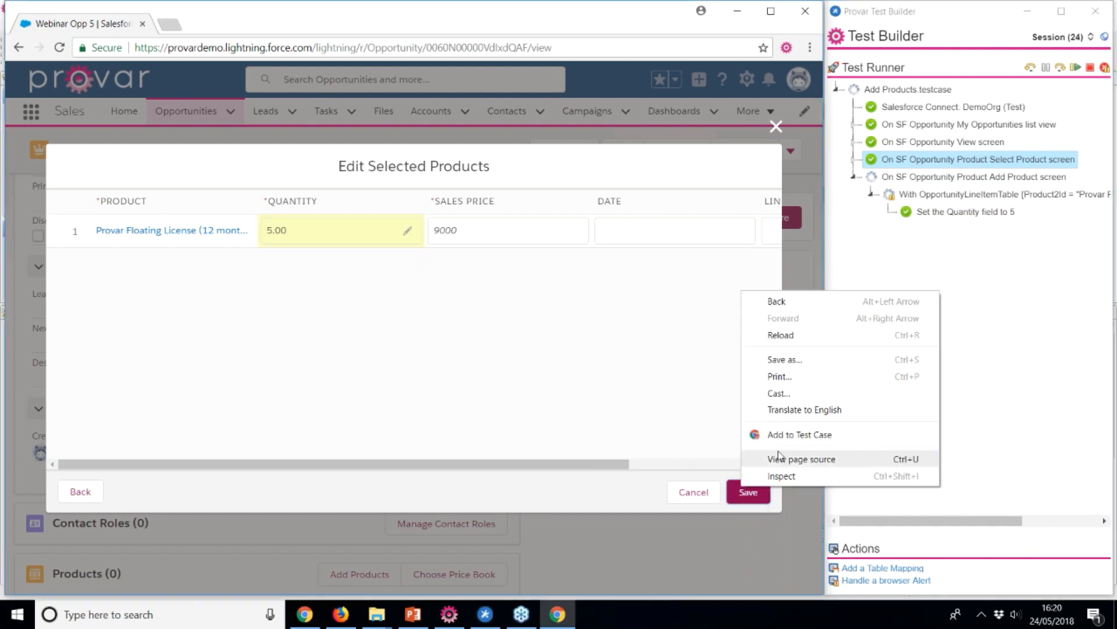
{"action": "left_click", "coordinate": [790, 437]}
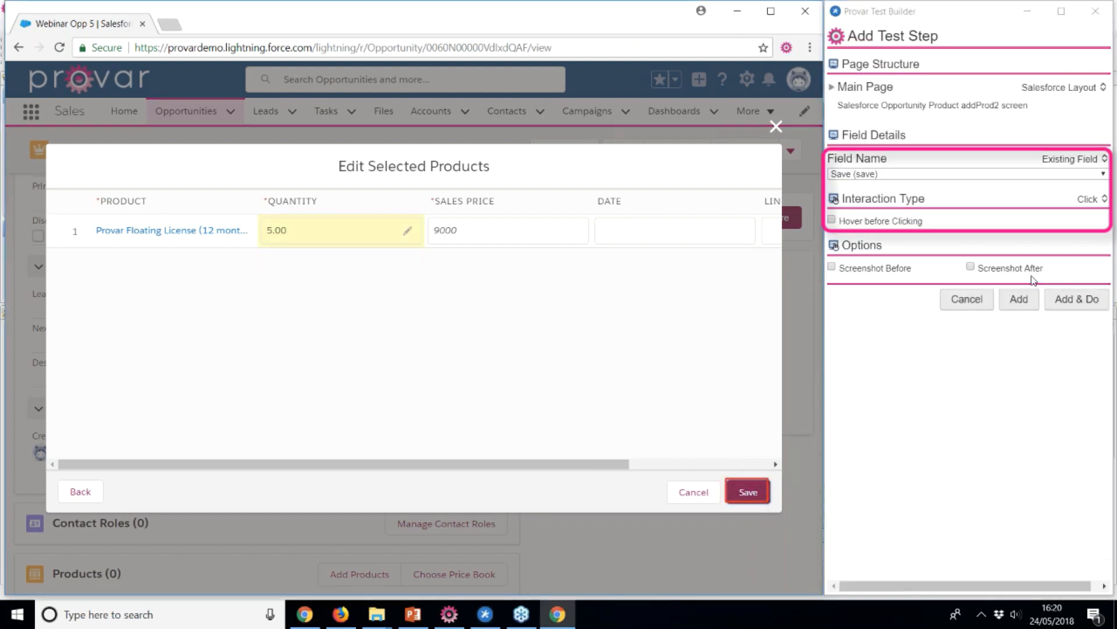
{"action": "left_click", "coordinate": [1091, 301]}
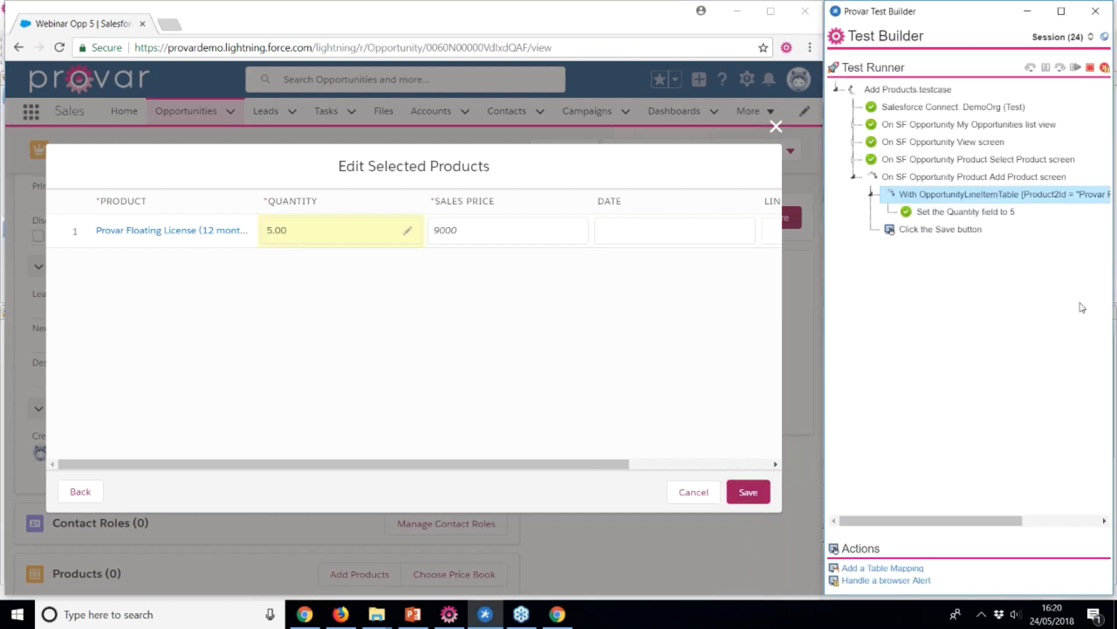